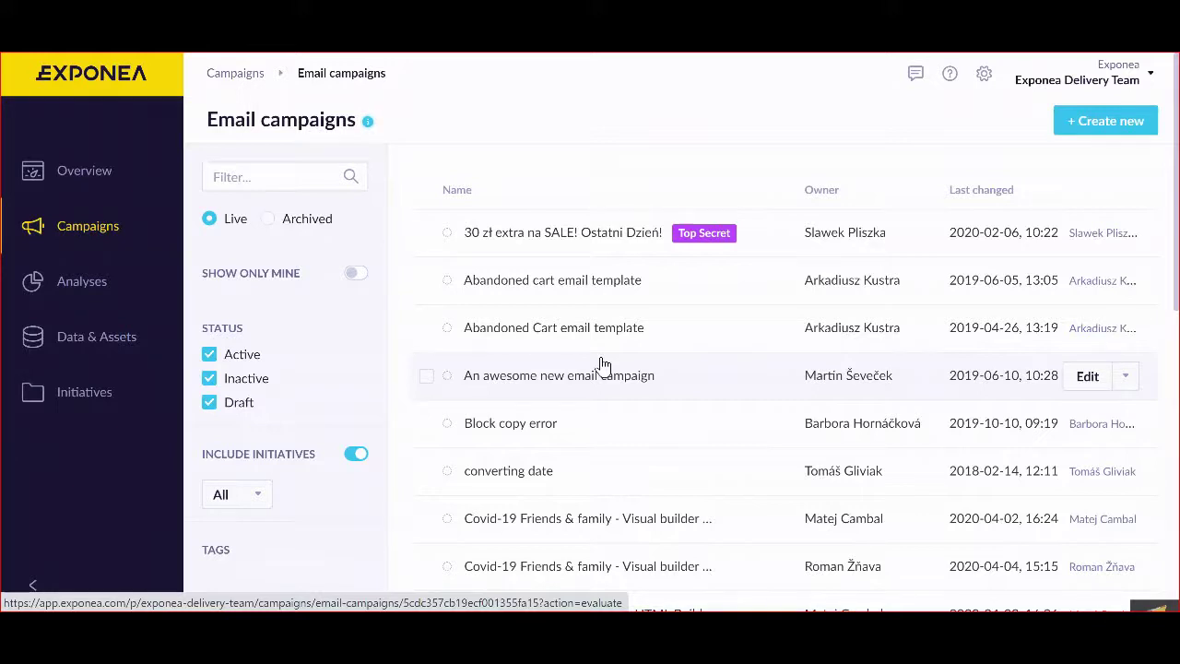
Create a new email campaign from scratch with the Visual builder, after browsing the project templates.
mouse_move(105, 237)
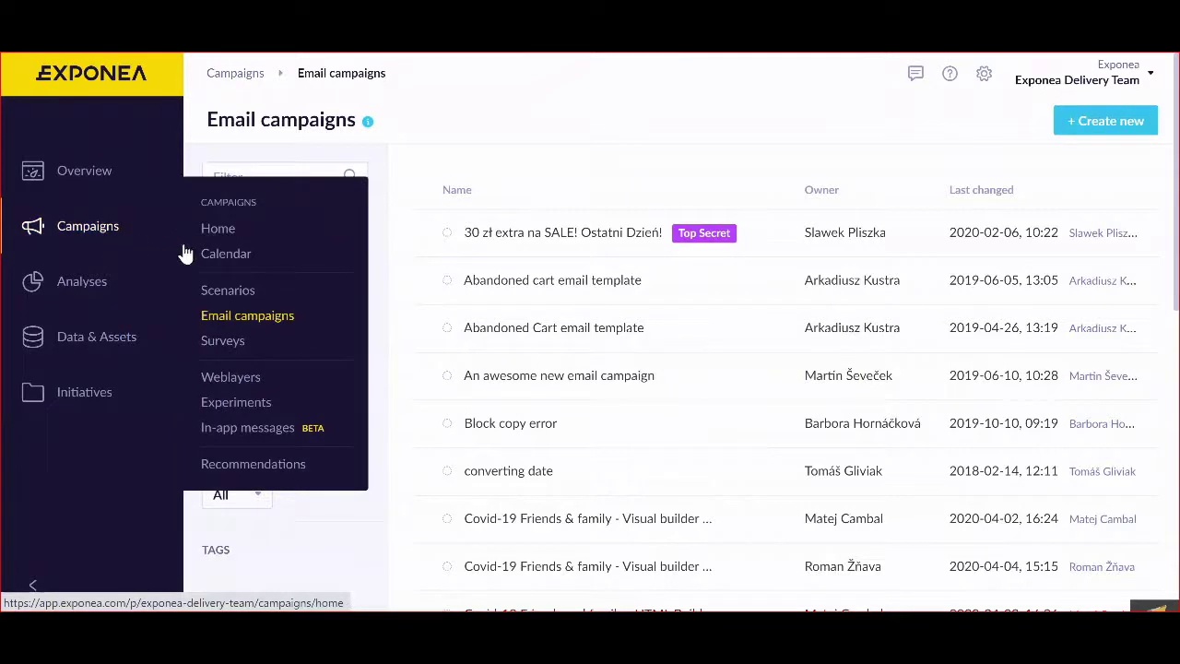
click(1094, 129)
scroll(728, 283, down, 1)
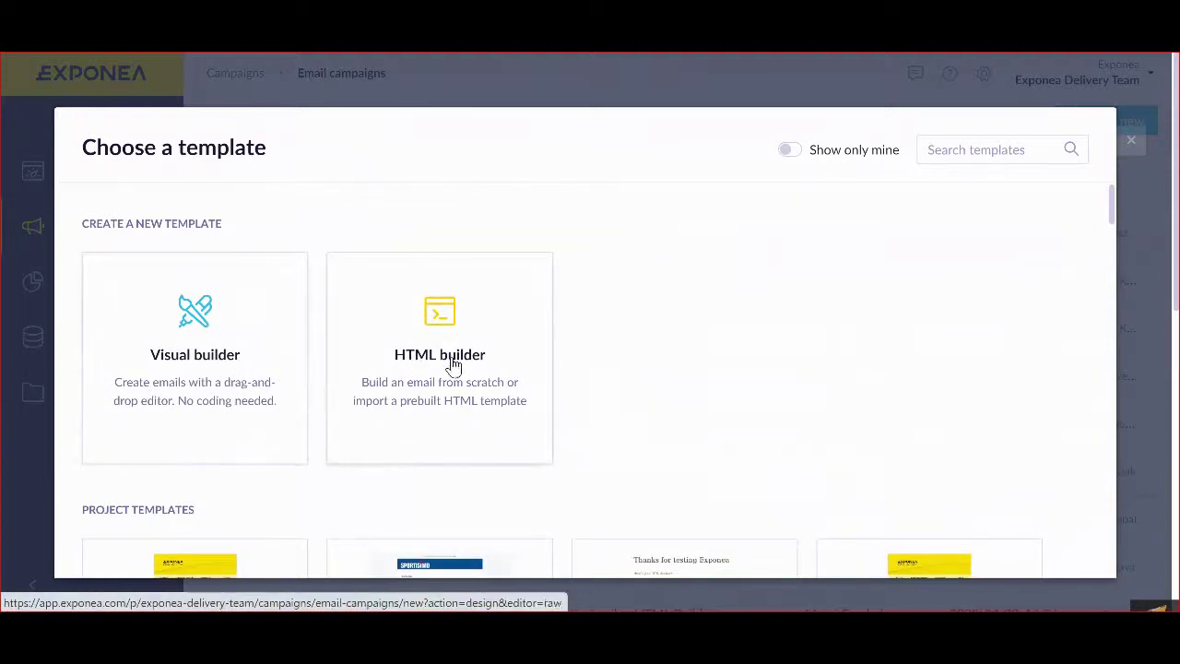
scroll(453, 396, down, 3)
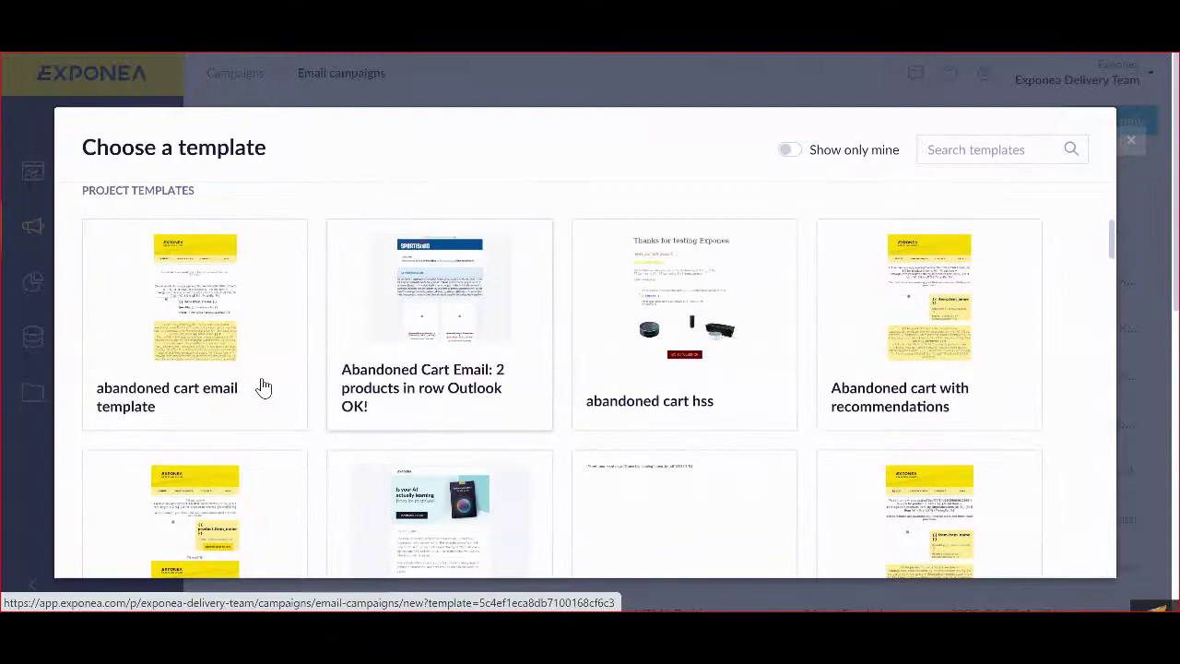
scroll(510, 455, down, 2)
scroll(507, 456, down, 1)
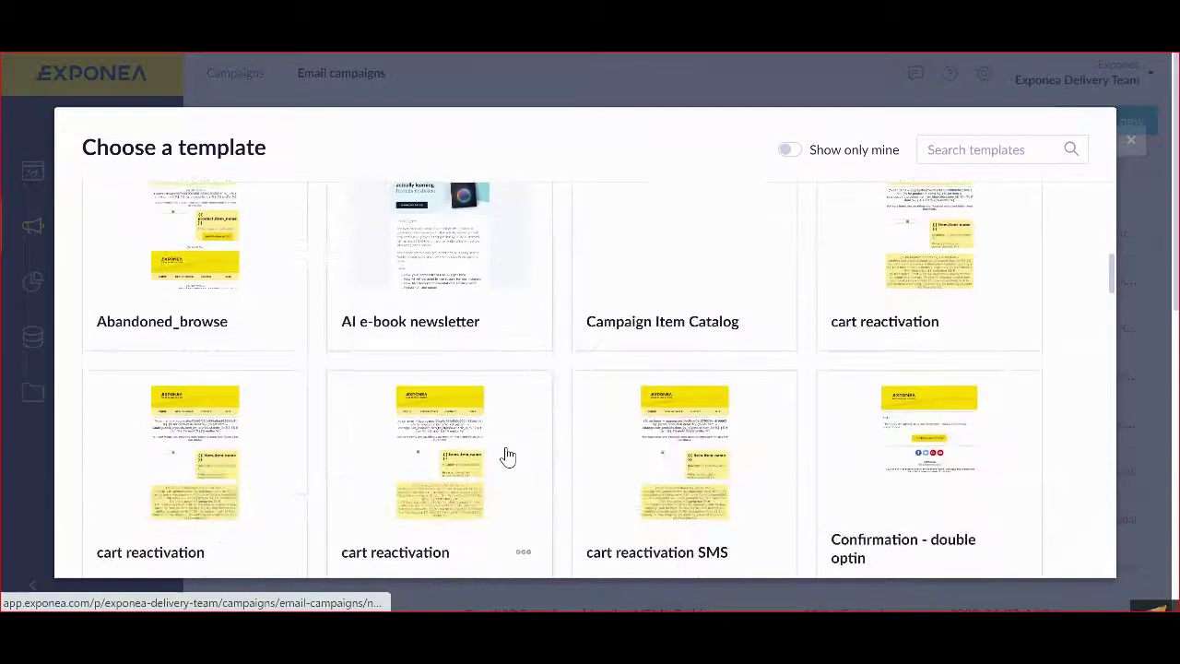
scroll(503, 456, up, 5)
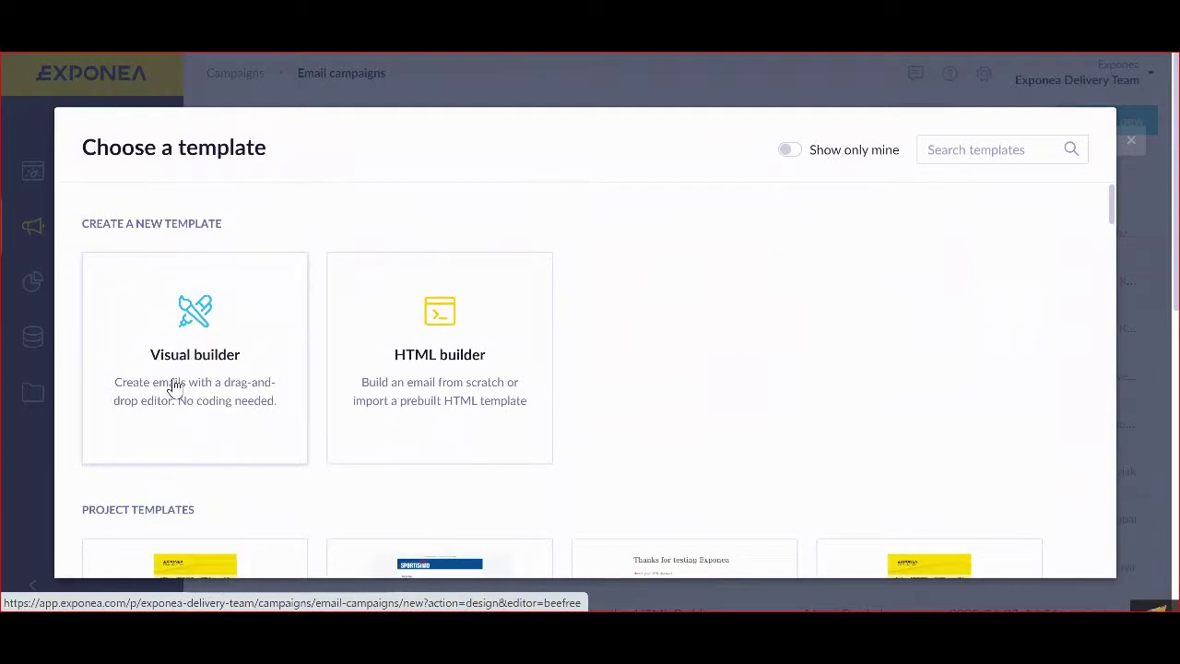
click(219, 400)
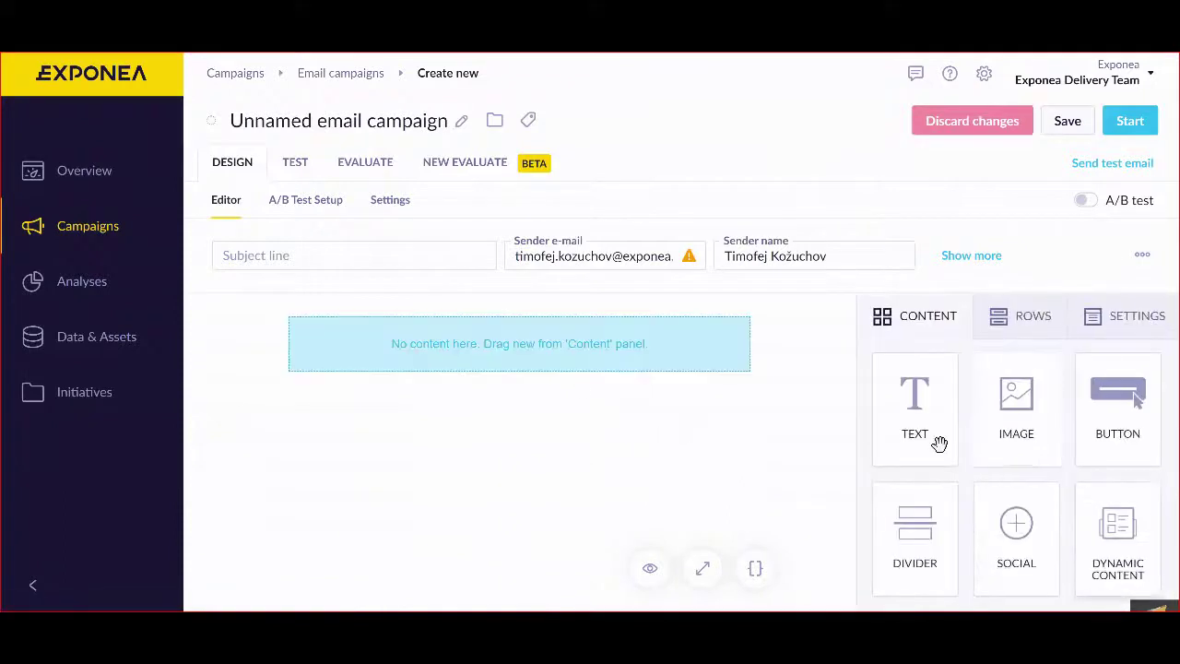
Rename the unnamed email campaign as Docs.
scroll(937, 440, down, 3)
scroll(938, 441, up, 3)
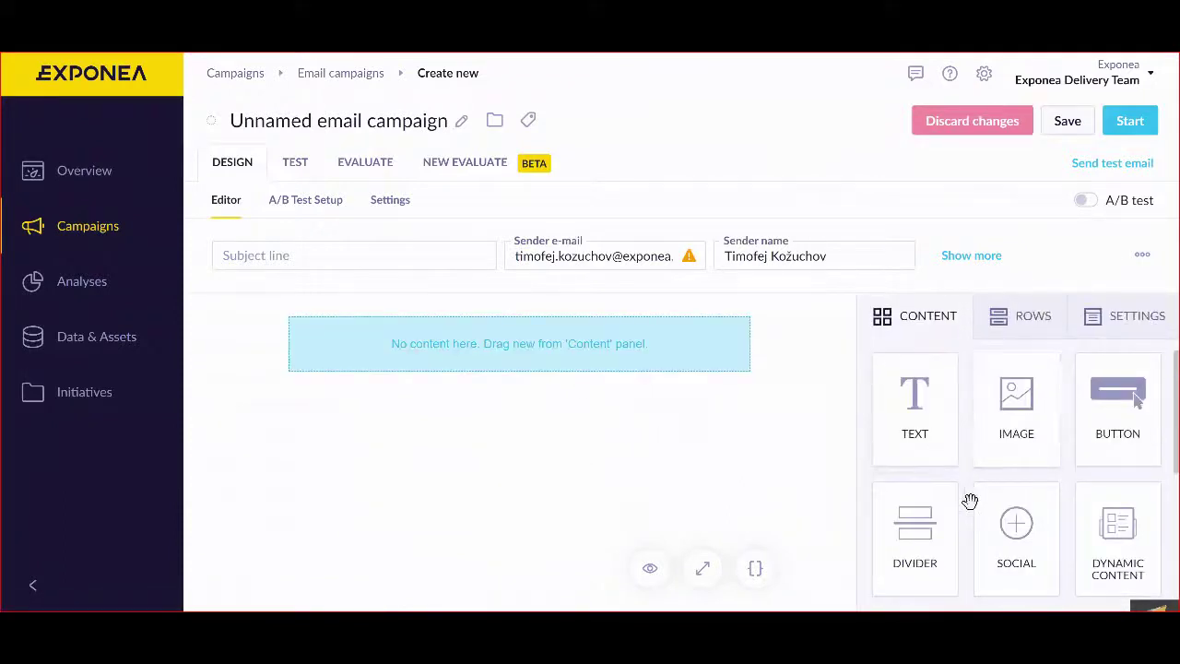
click(295, 118)
key(ctrl+a)
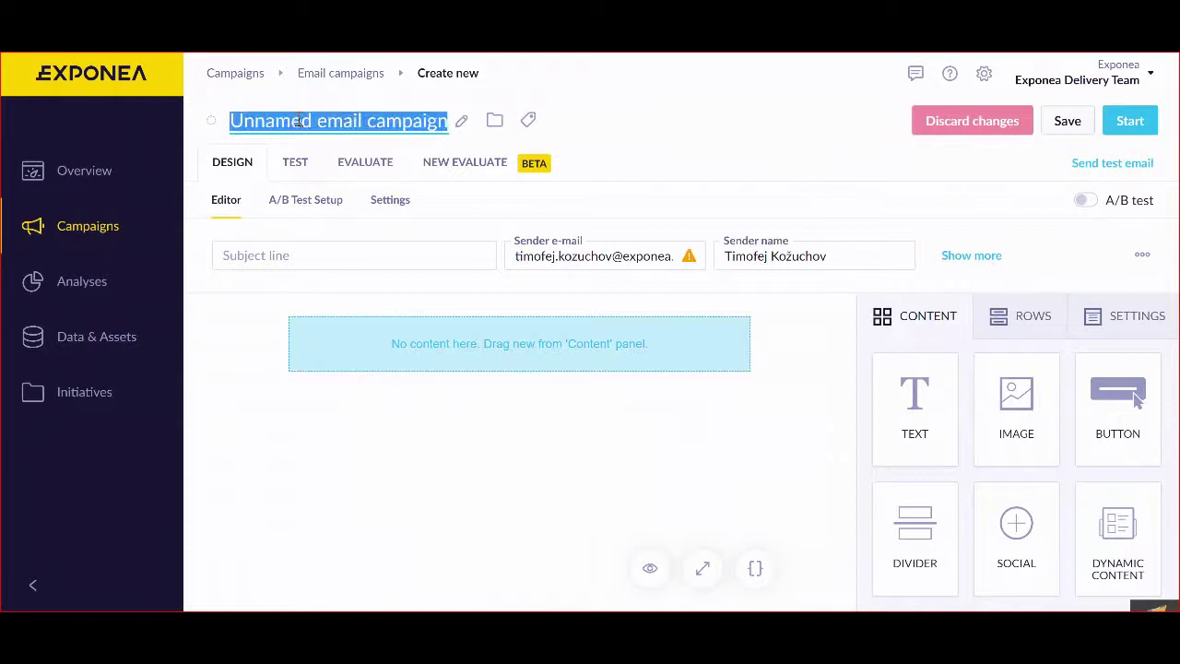
text(Docs)
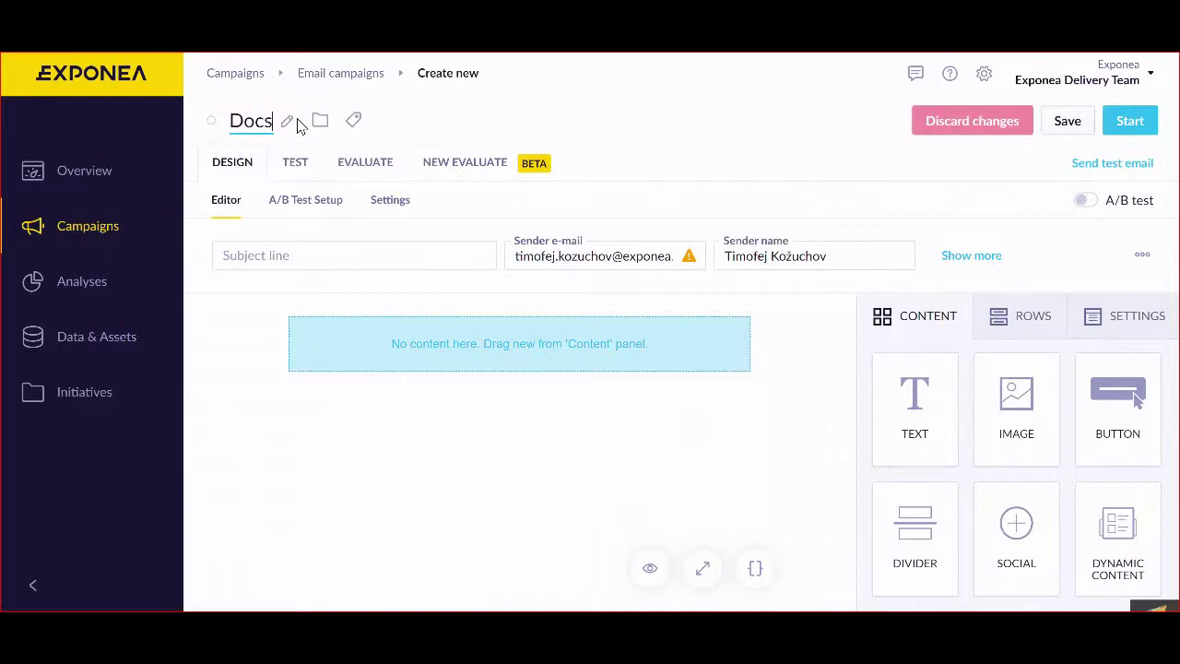
Set the subject line to Hello and show the additional pre-header and reply-to fields.
click(285, 258)
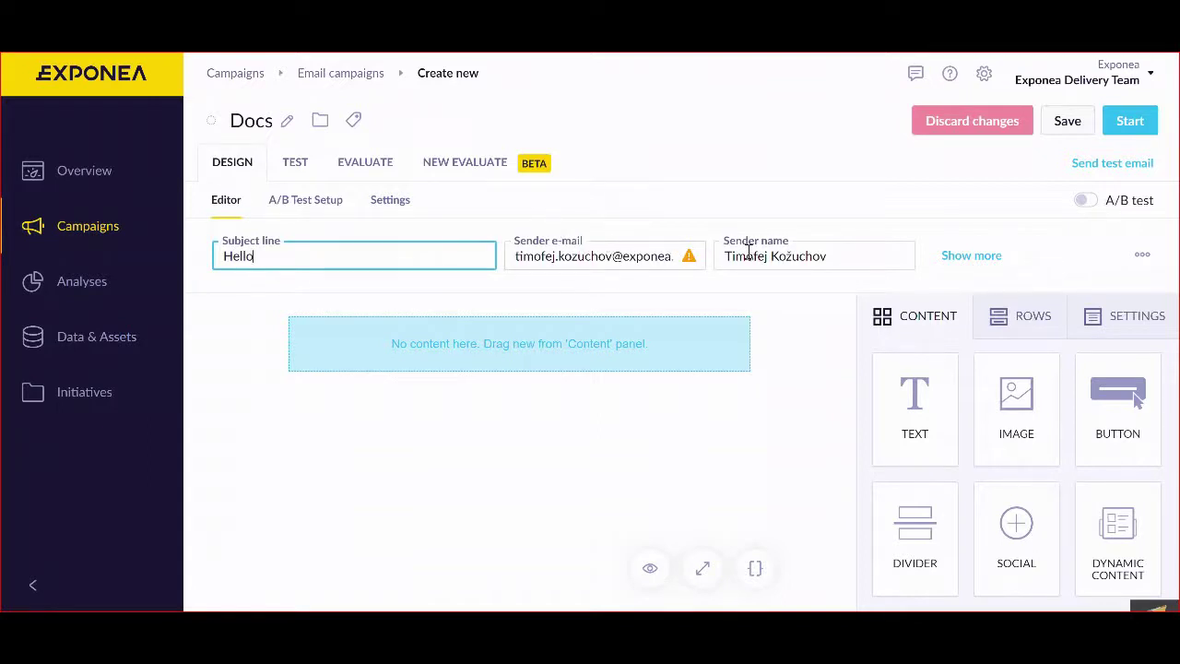
click(971, 255)
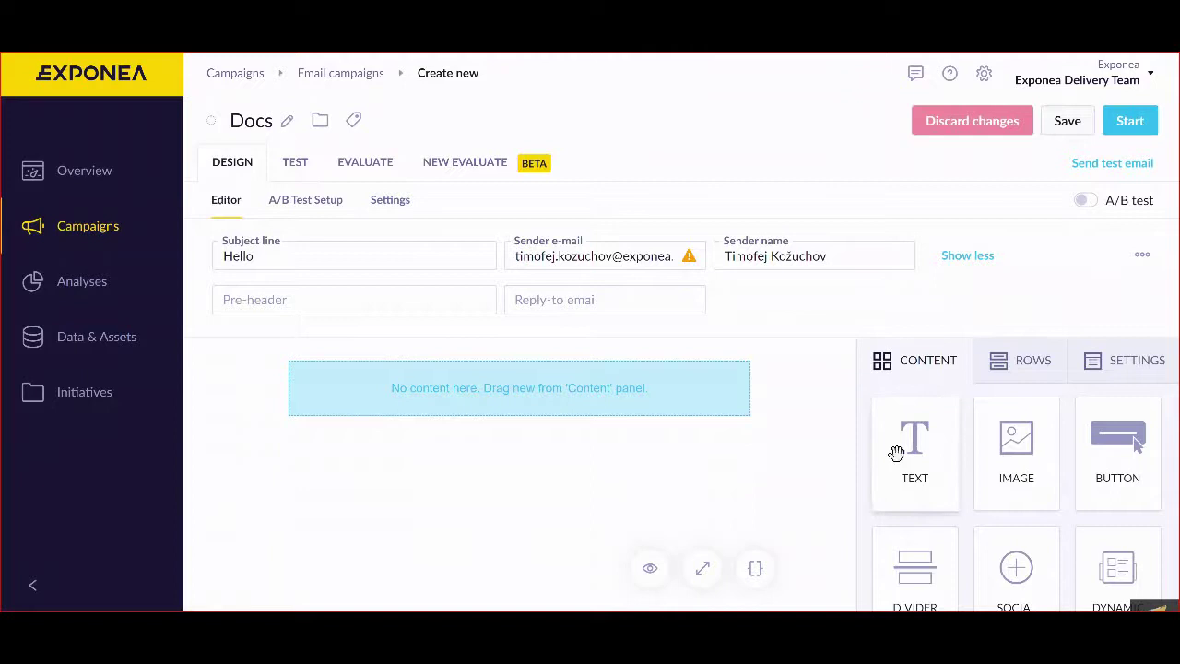
Add a text block to the empty email body and replace its placeholder text with "Hello everyone".
drag(922, 469, 597, 391)
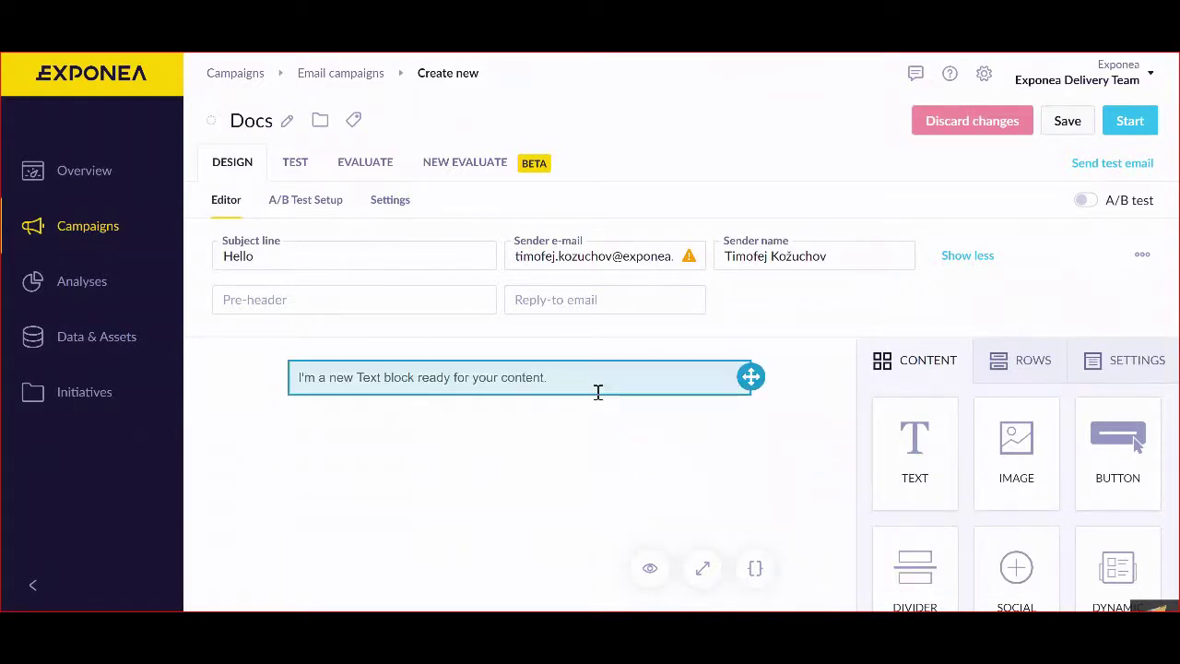
click(545, 383)
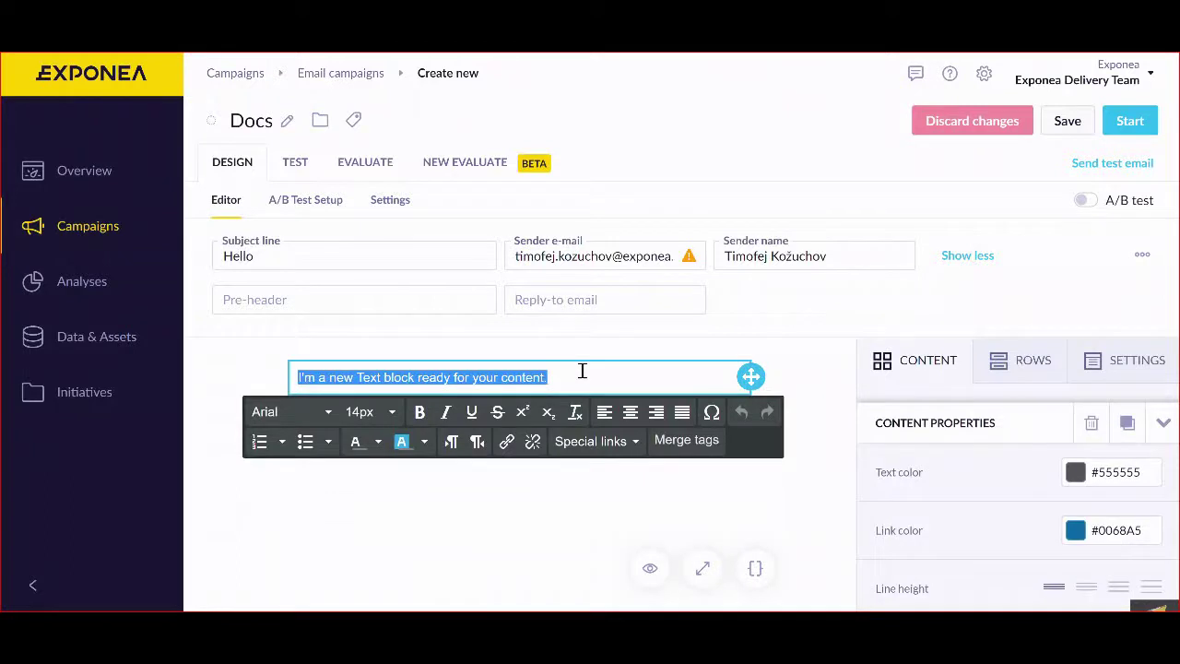
text(Hello everyone)
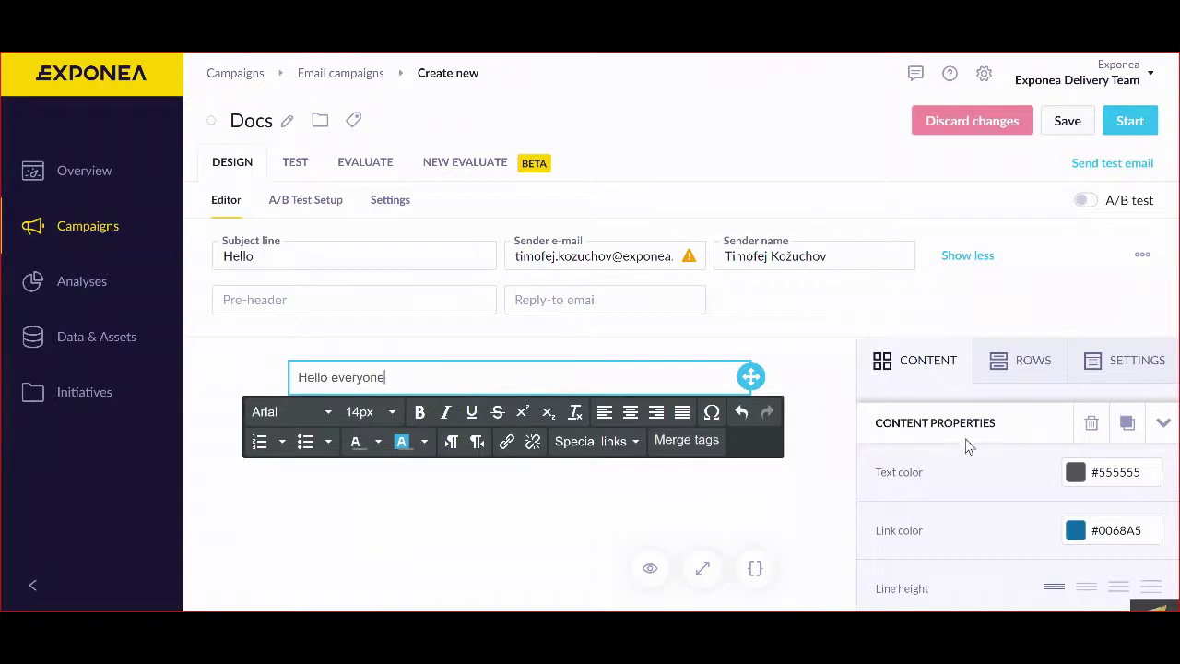
scroll(968, 446, down, 5)
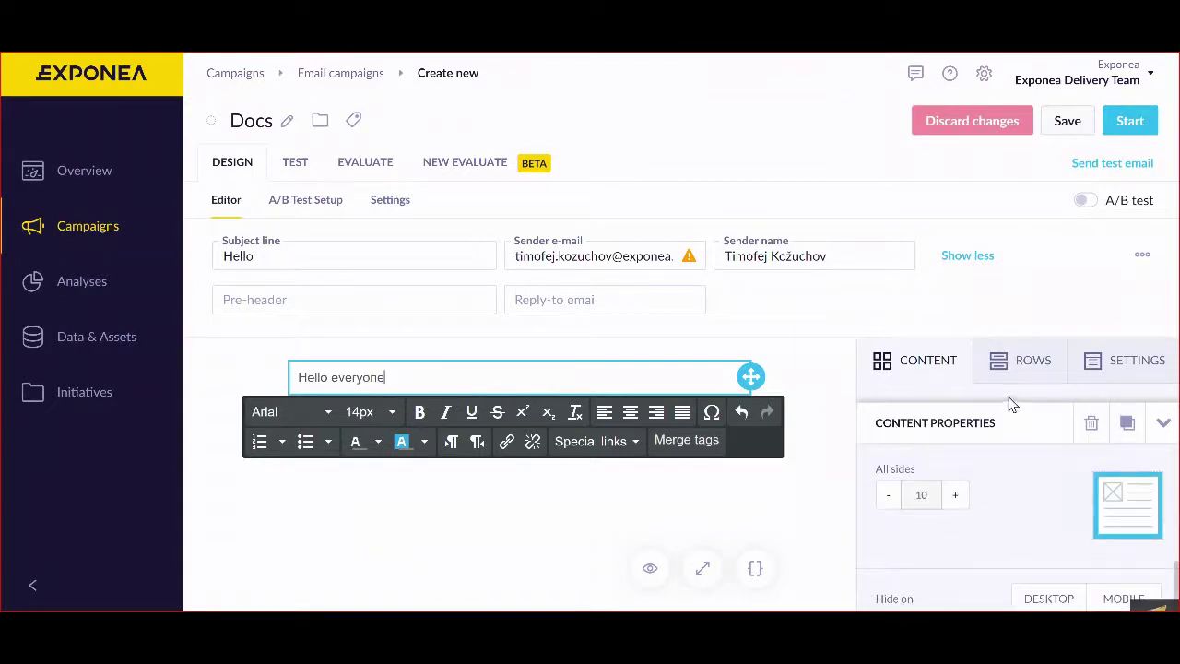
click(816, 483)
Examine the available content blocks, from text to menu, and the empty row layouts for the email.
click(1017, 362)
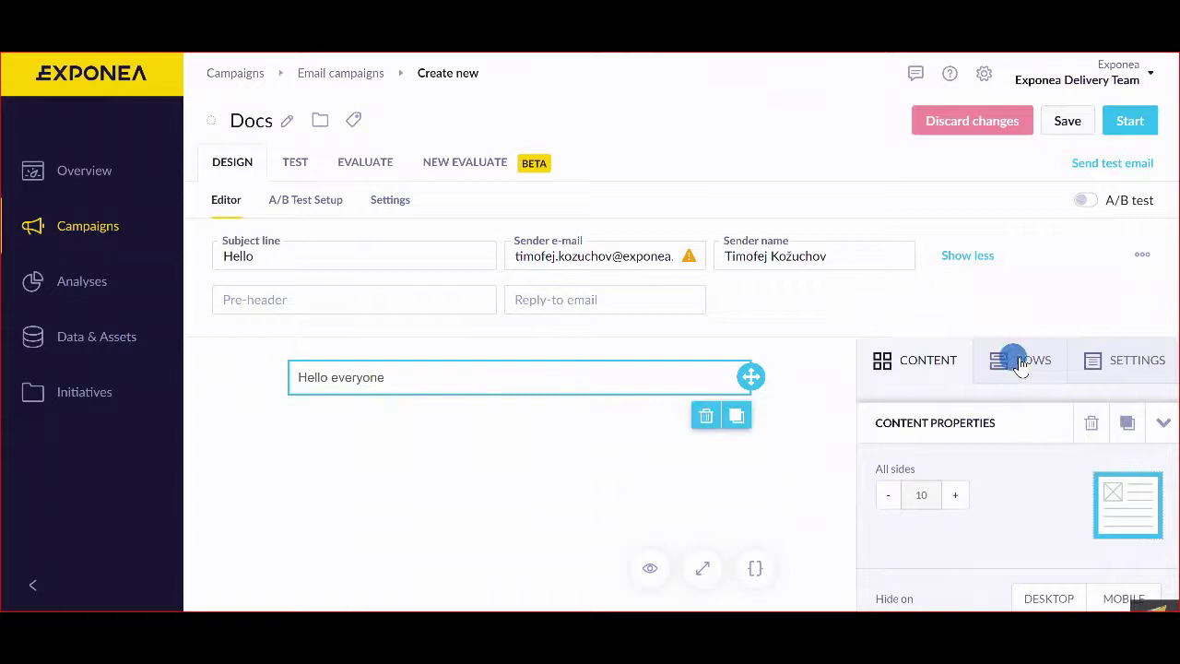
click(922, 365)
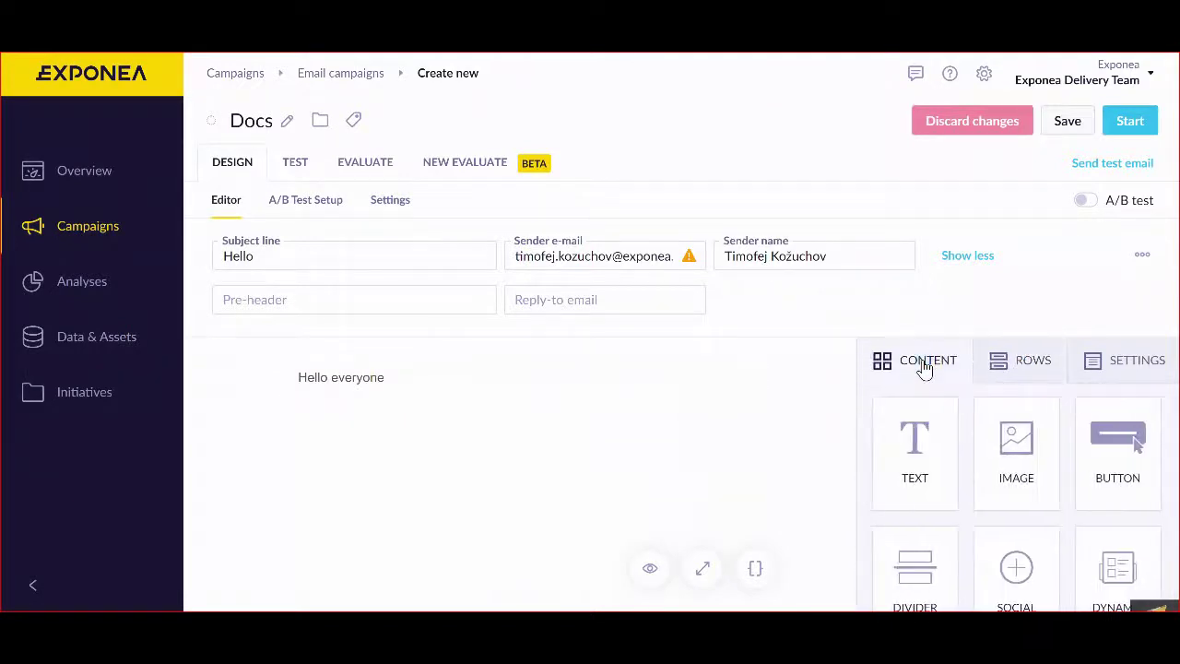
scroll(959, 447, down, 1)
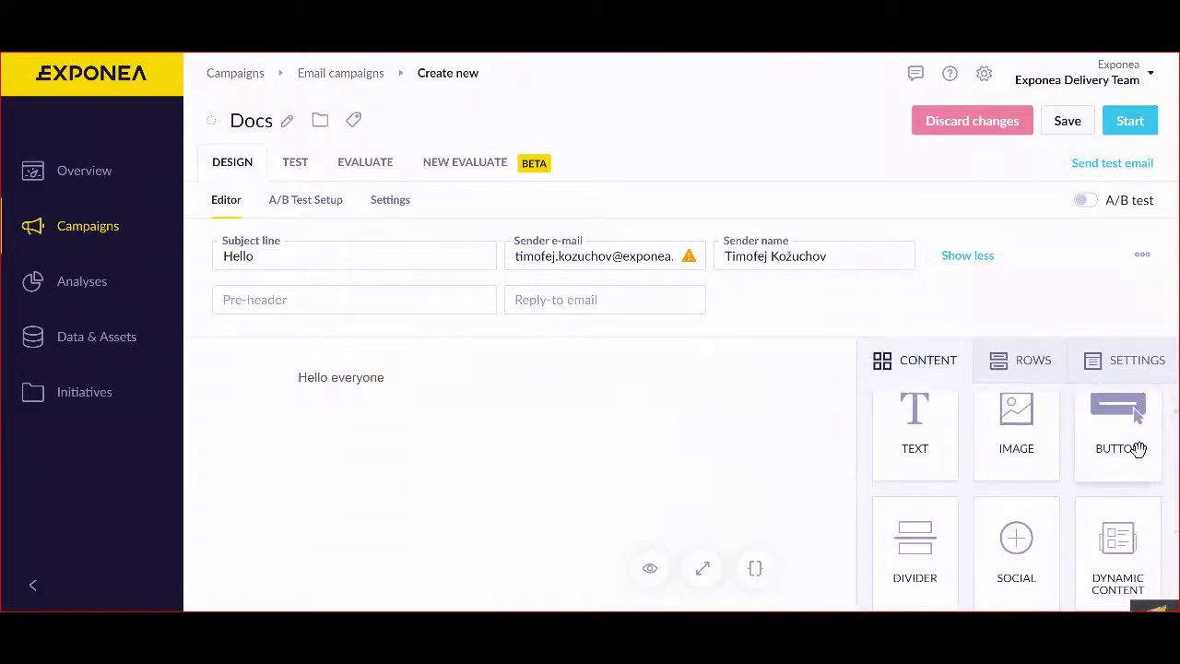
scroll(1085, 474, down, 2)
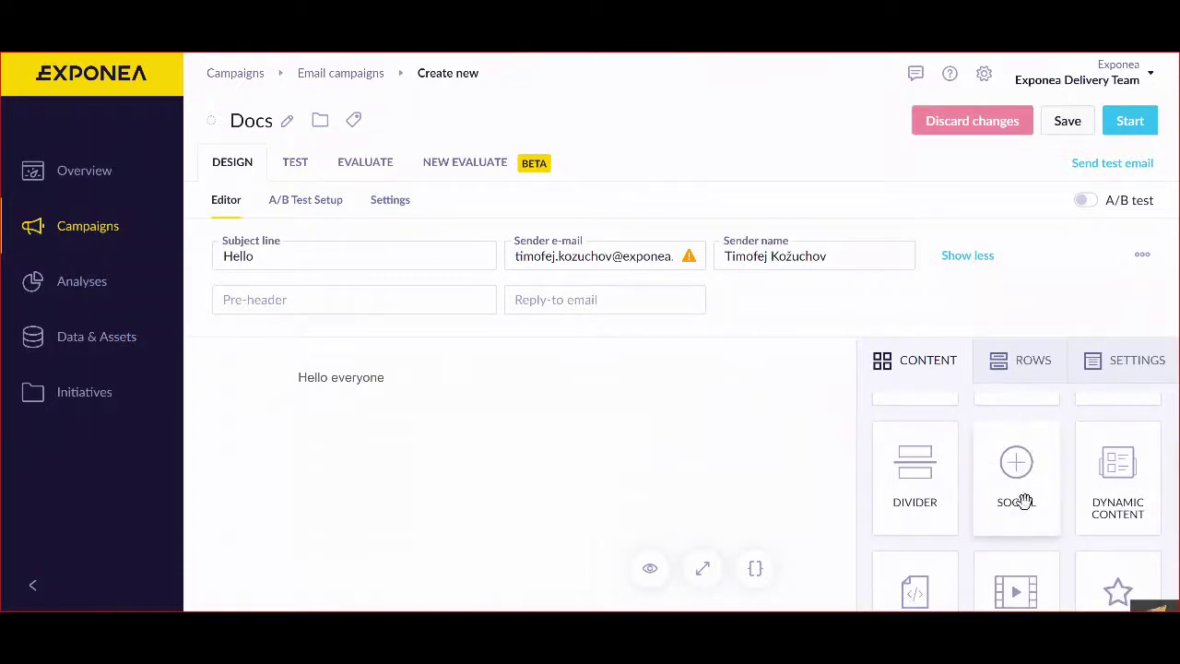
scroll(1119, 514, down, 1)
scroll(1132, 464, down, 2)
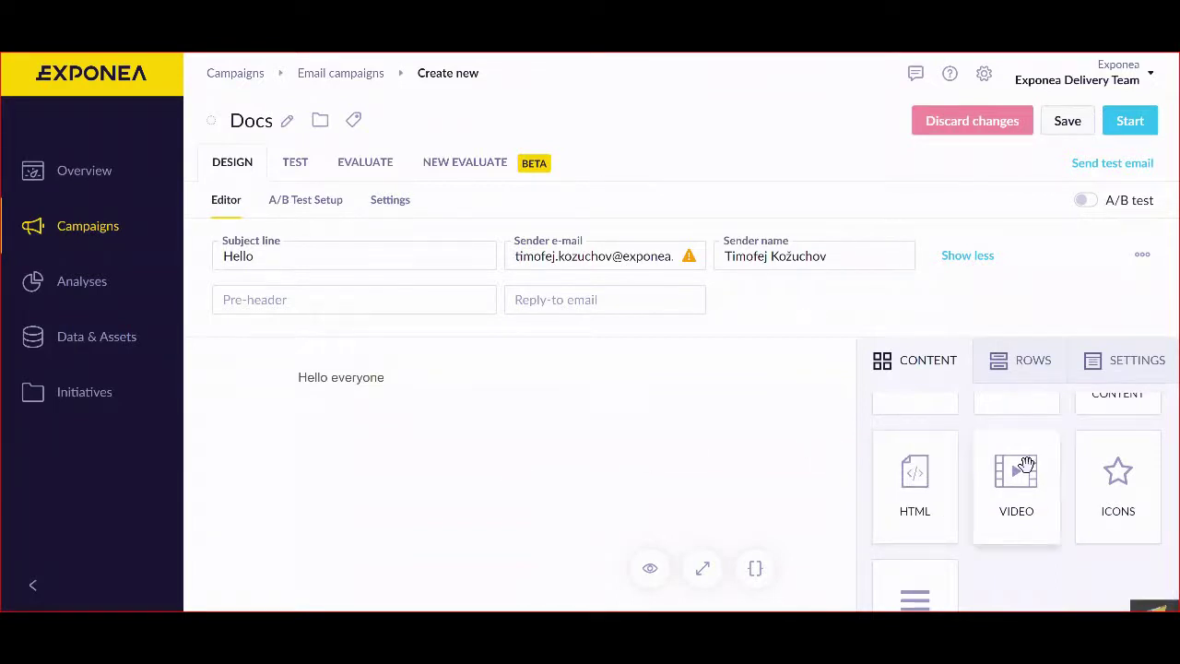
scroll(1018, 468, down, 1)
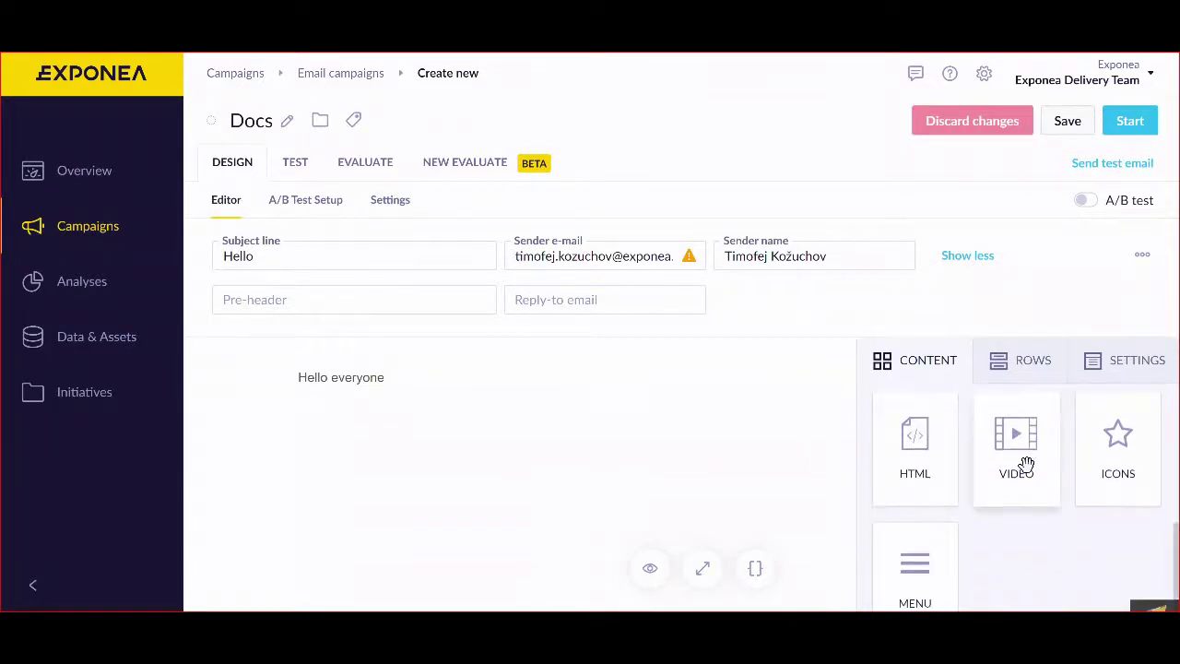
click(1020, 360)
scroll(1067, 526, down, 4)
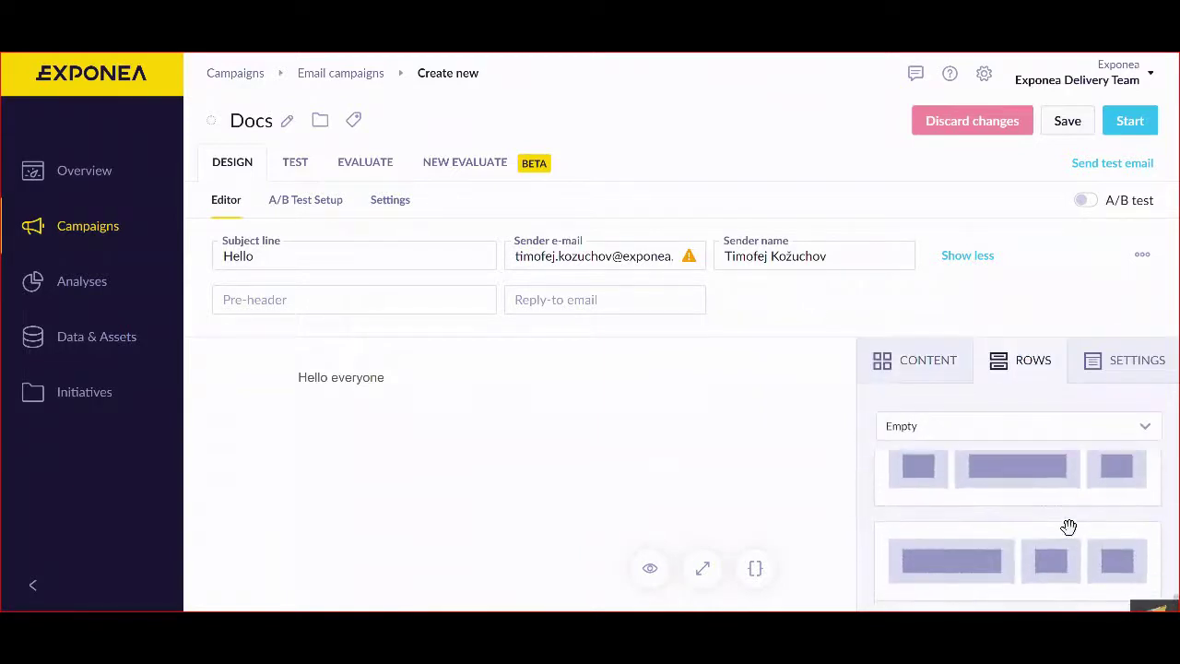
scroll(1068, 526, down, 1)
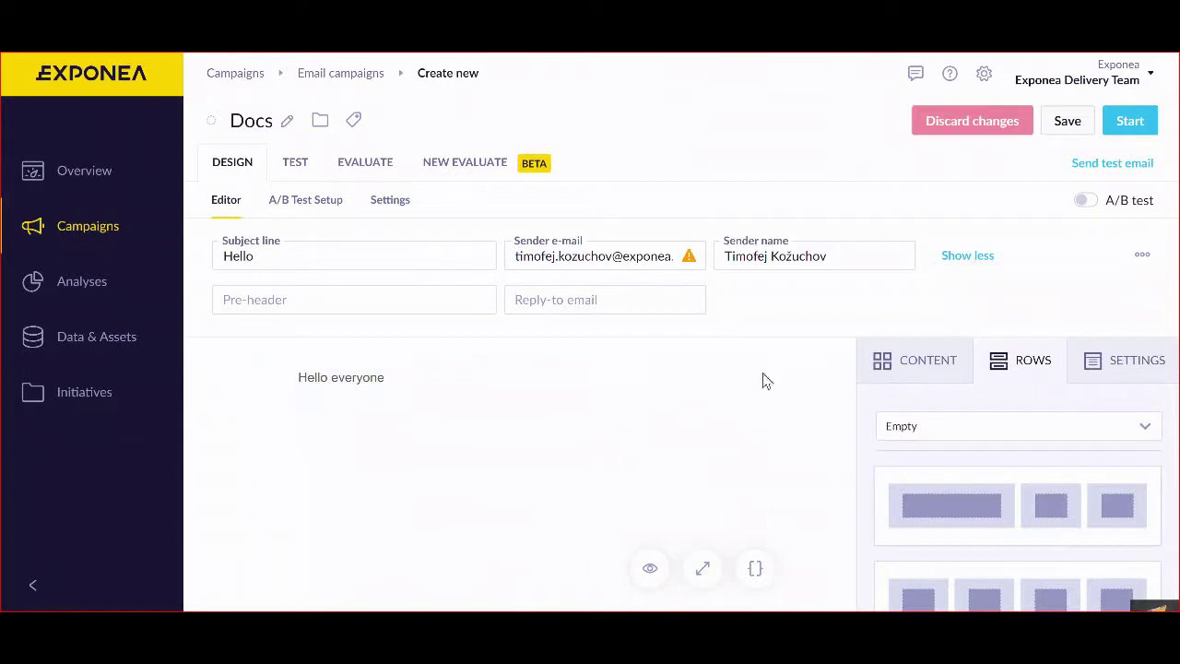
Reduce the email's content area width to 480px in the general options.
click(1111, 378)
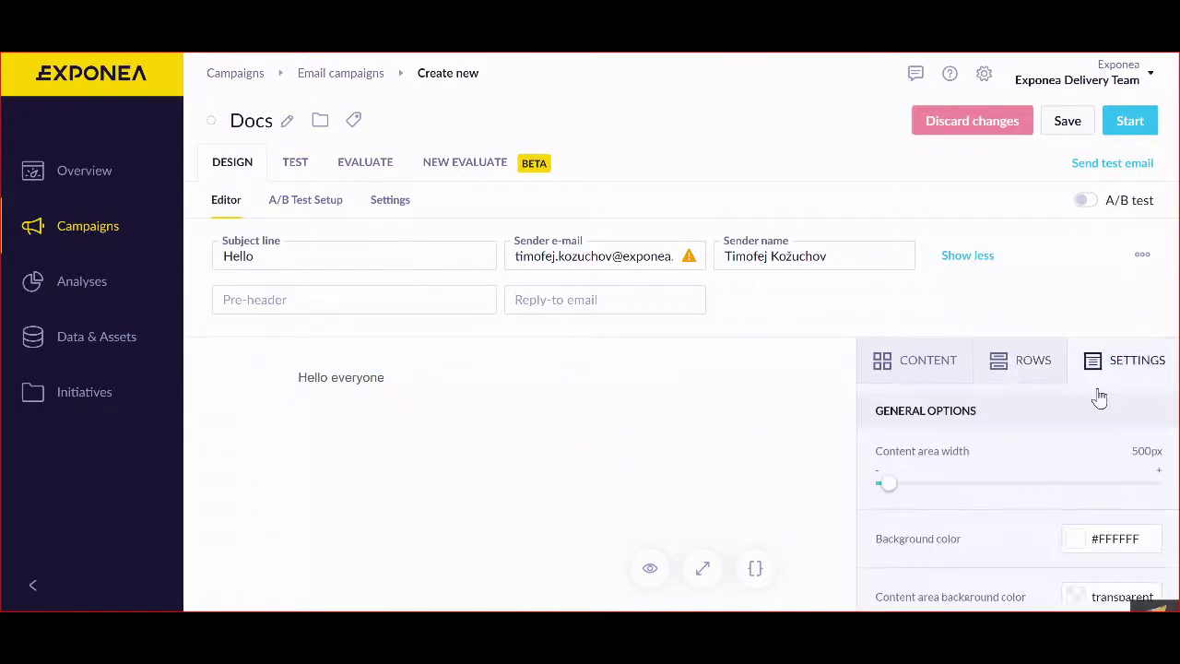
scroll(1052, 480, down, 1)
drag(887, 470, 833, 464)
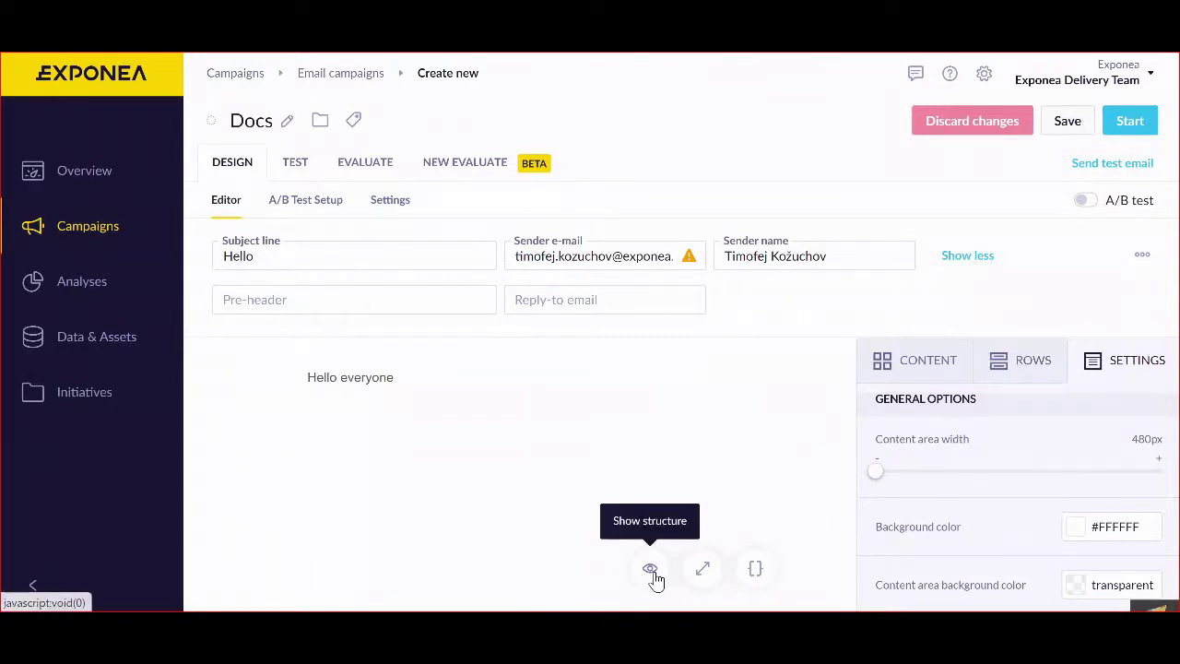
View the personalization options for inserting customer attributes, and close them again.
click(756, 570)
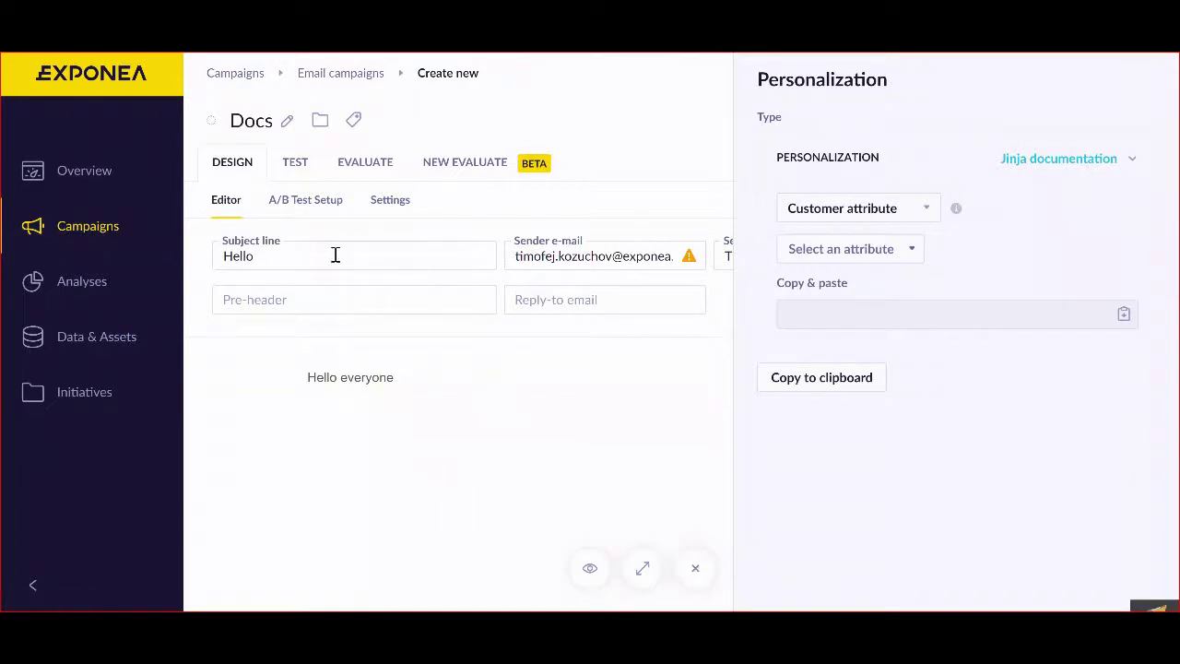
click(696, 569)
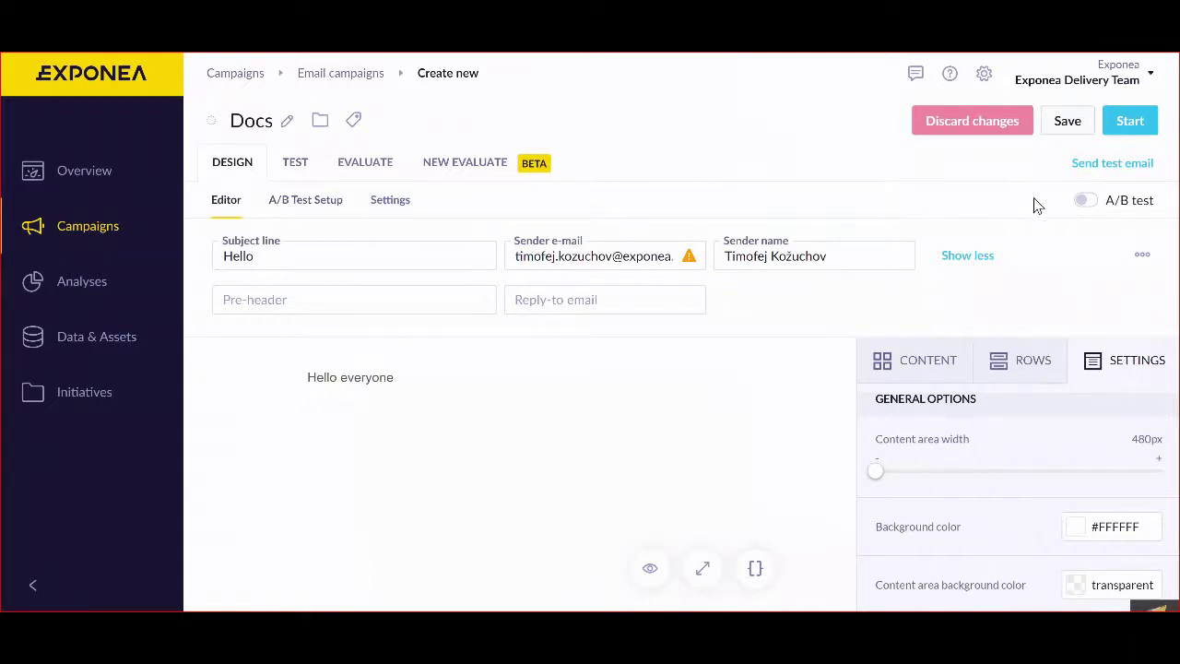
Enable the A/B test for the campaign and review its variants, distribution and winner determination setup.
click(1084, 201)
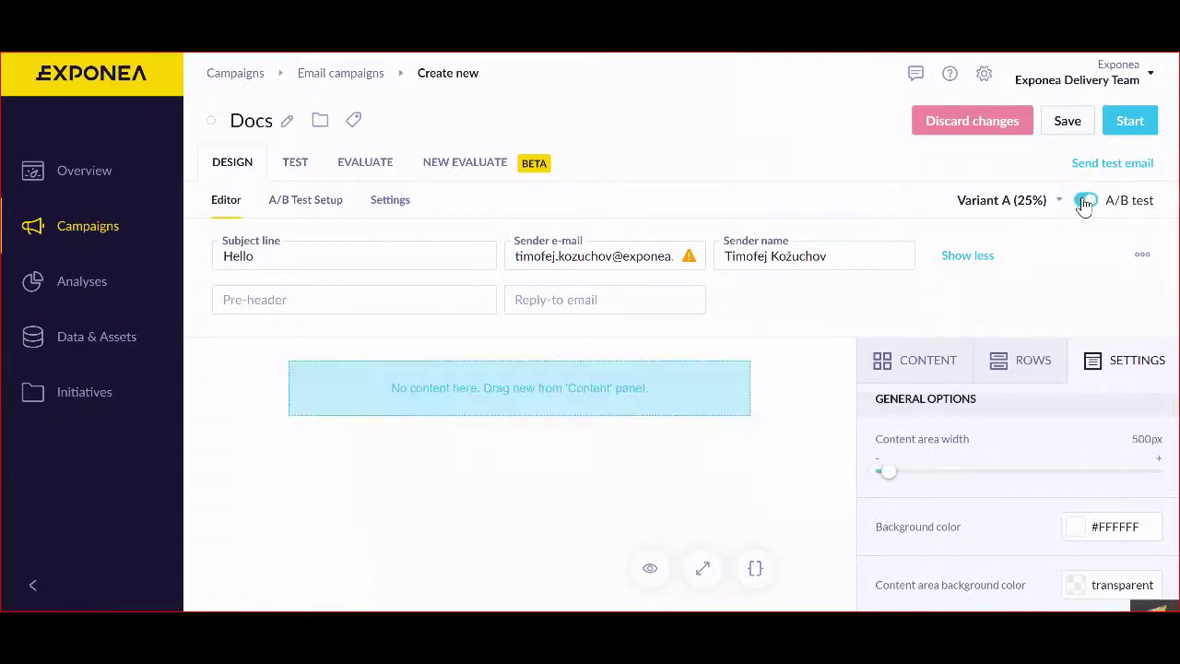
click(1019, 203)
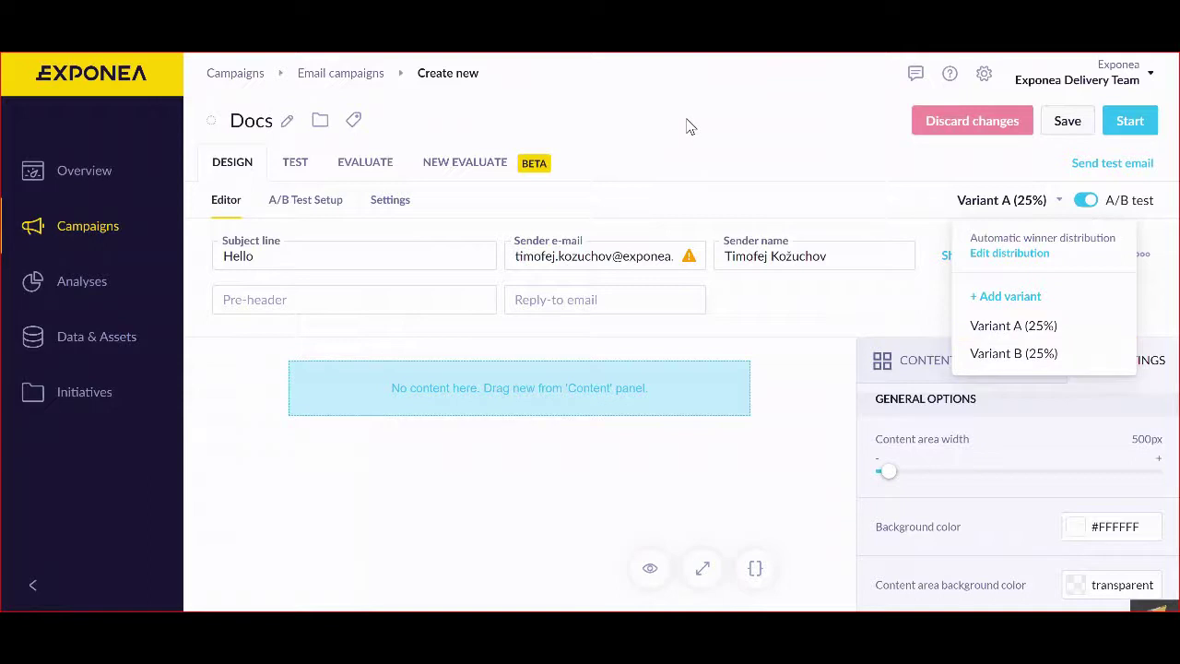
click(323, 212)
click(323, 212)
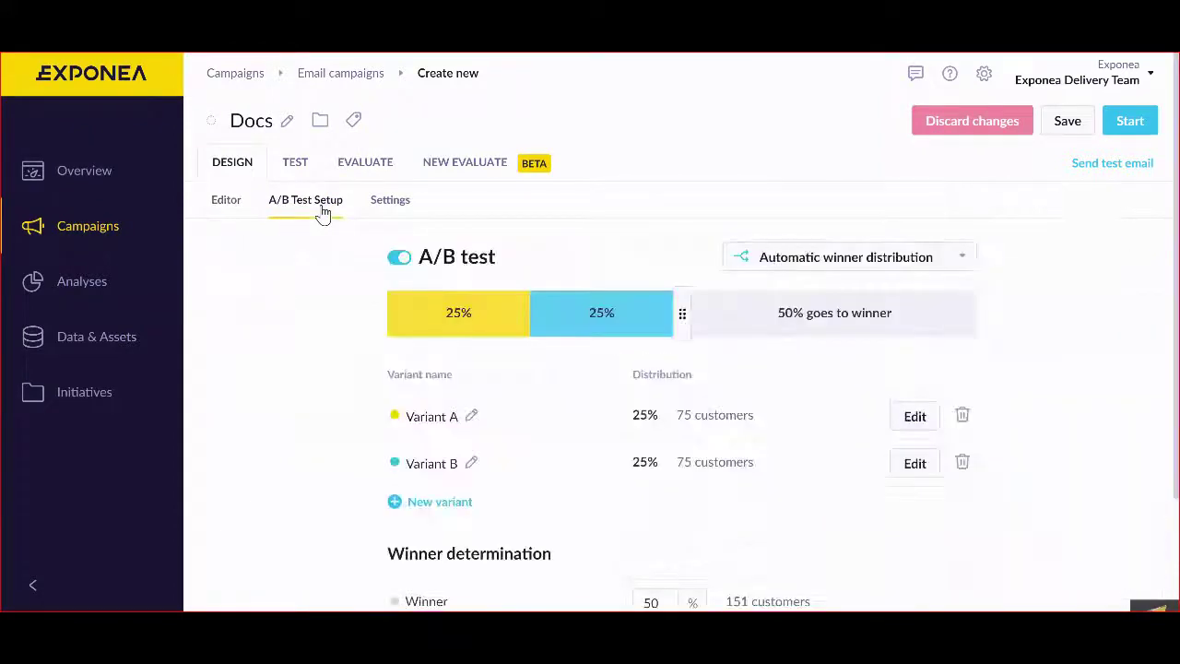
scroll(422, 395, down, 3)
scroll(414, 395, up, 3)
Review the campaign's schedule, frequency policy, category, link transformation and audience settings.
click(374, 201)
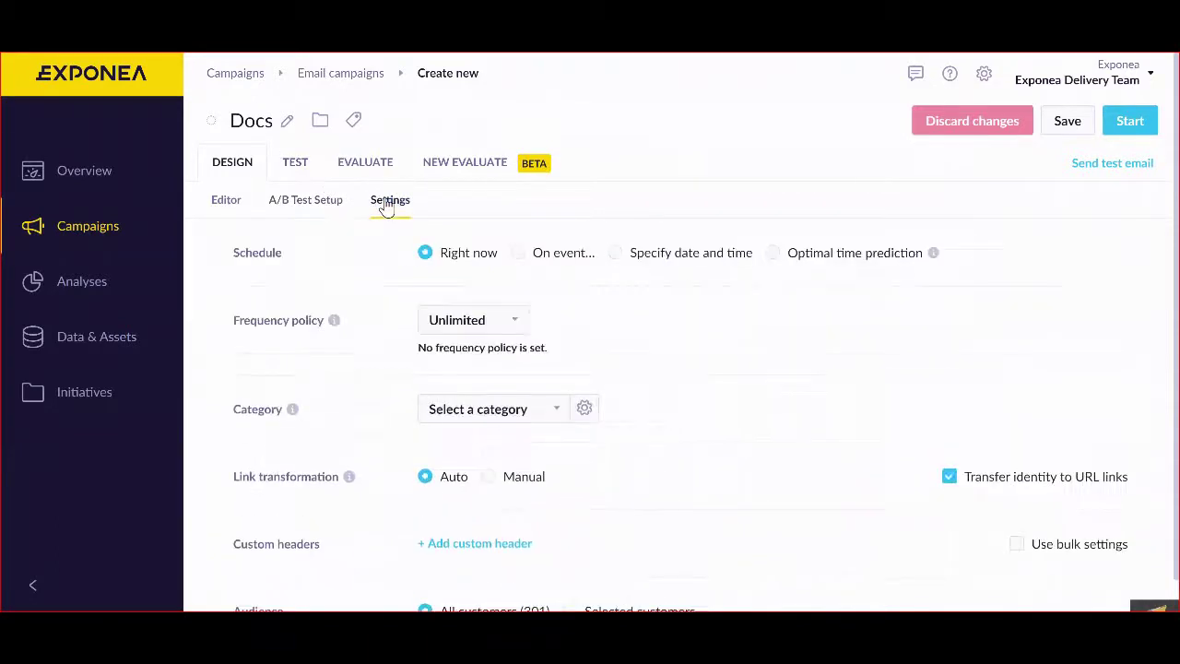
scroll(390, 448, down, 1)
scroll(390, 448, up, 1)
scroll(390, 448, down, 1)
scroll(390, 448, up, 1)
Check the campaign's test overview and its evaluation dashboard with orders, conversion, revenue and delivery information.
click(297, 163)
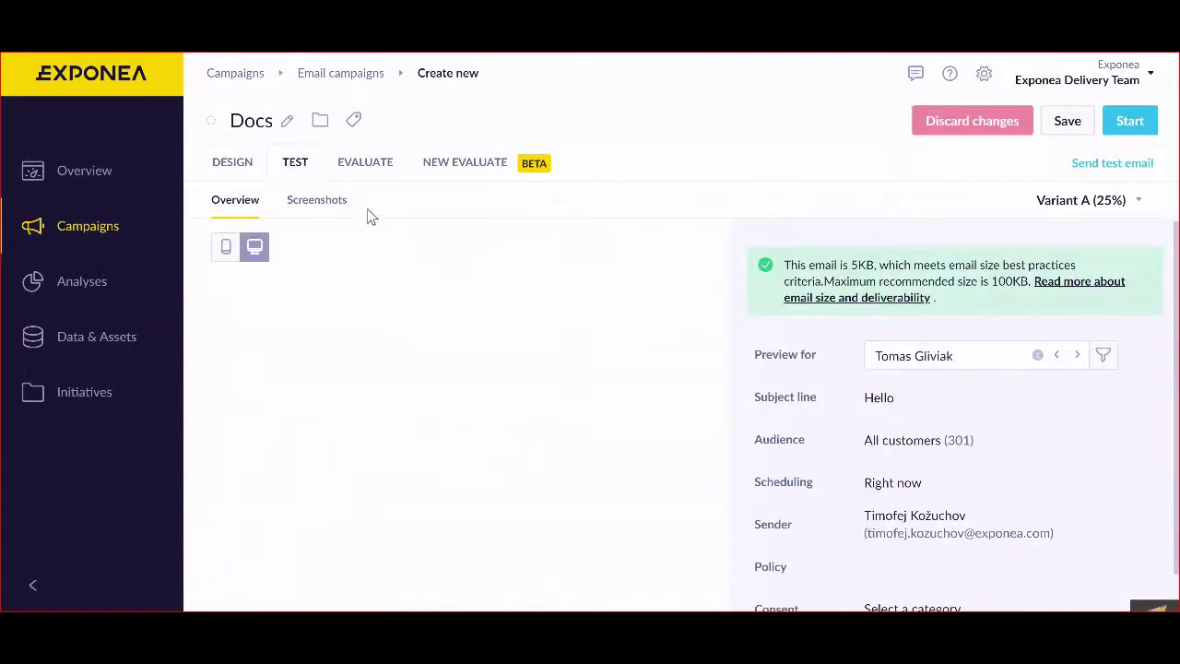
click(363, 163)
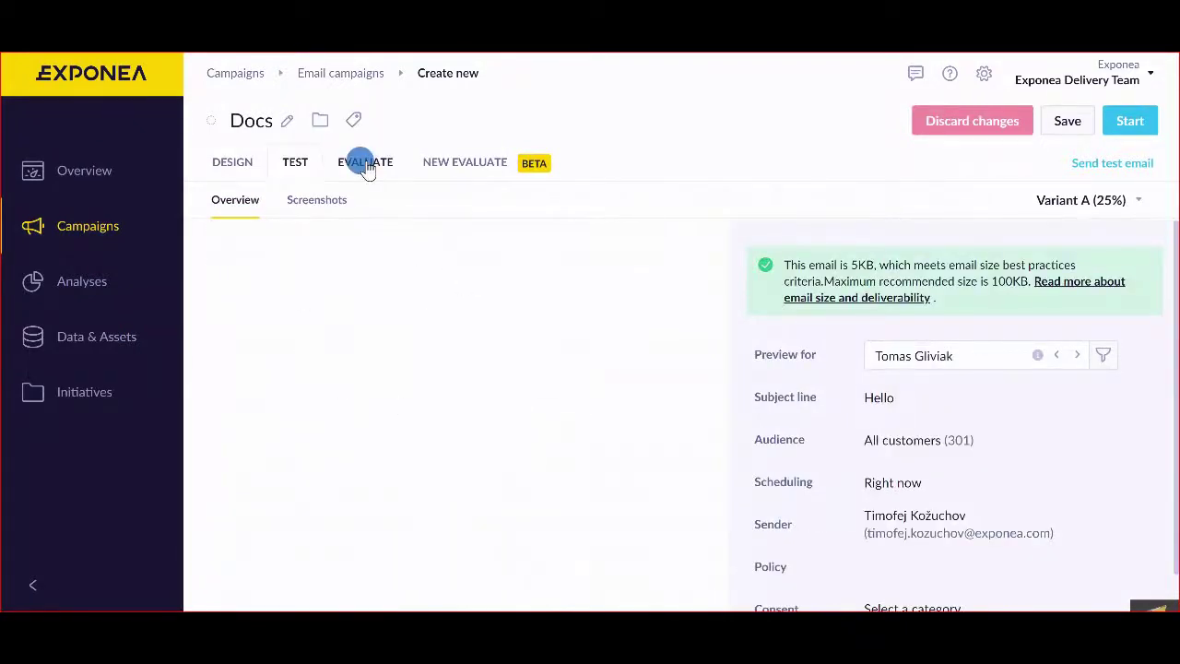
scroll(582, 516, down, 3)
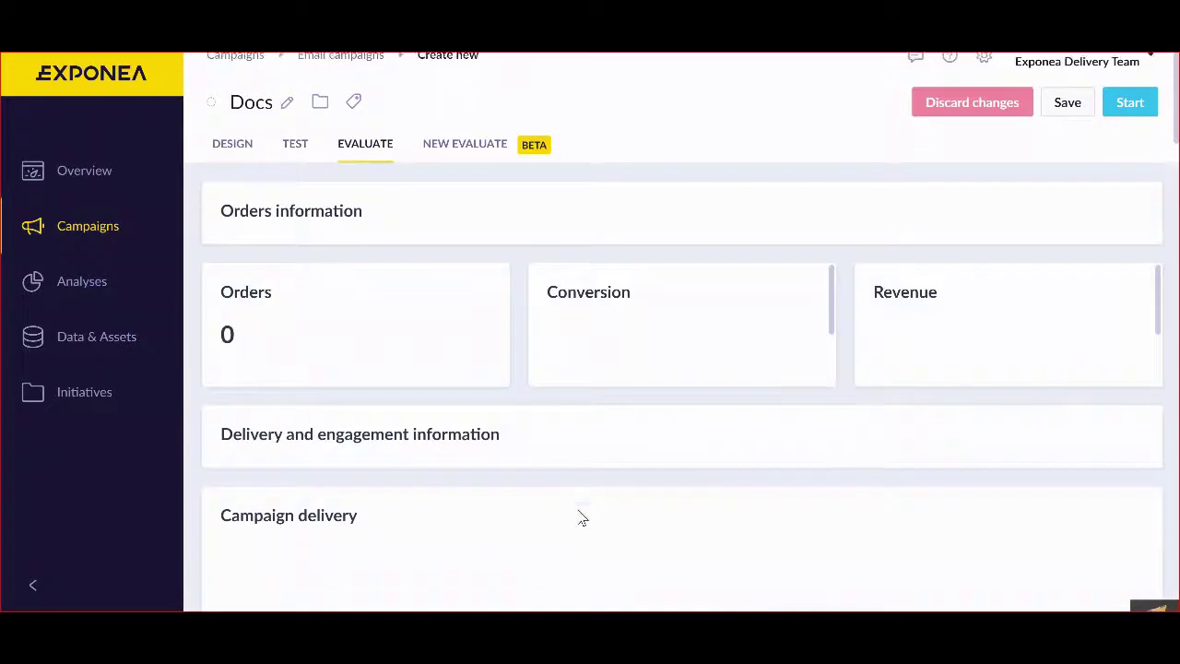
scroll(500, 241, up, 3)
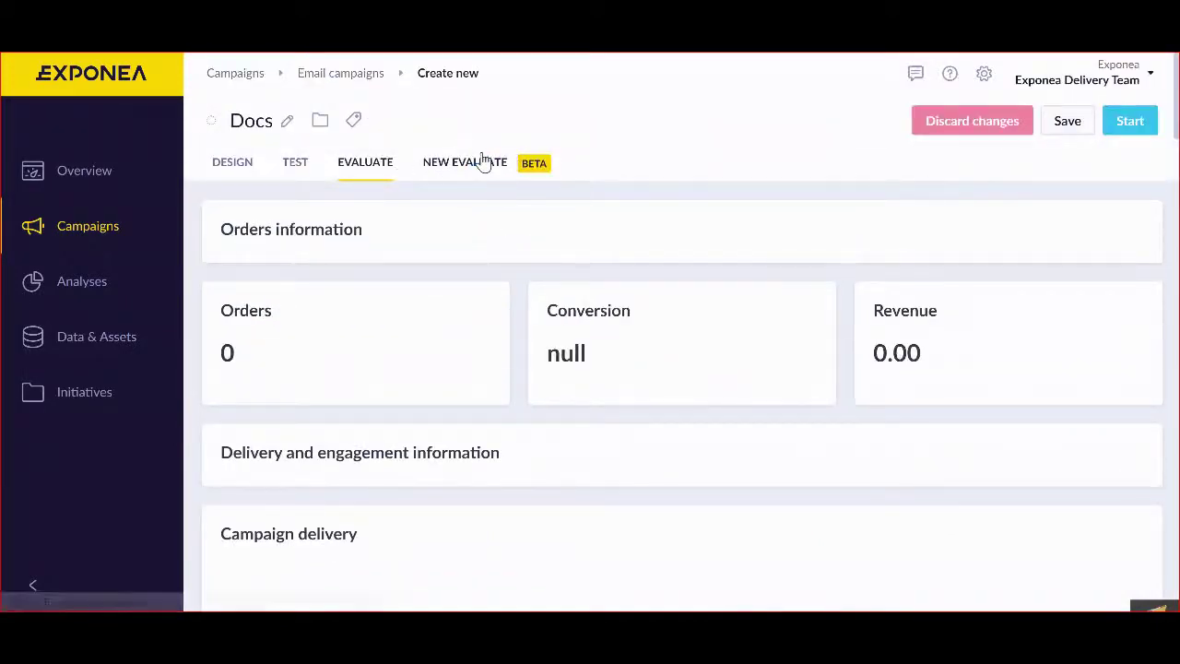
Review the email performance and audience engagement results in the campaign's new beta evaluation dashboard.
click(483, 161)
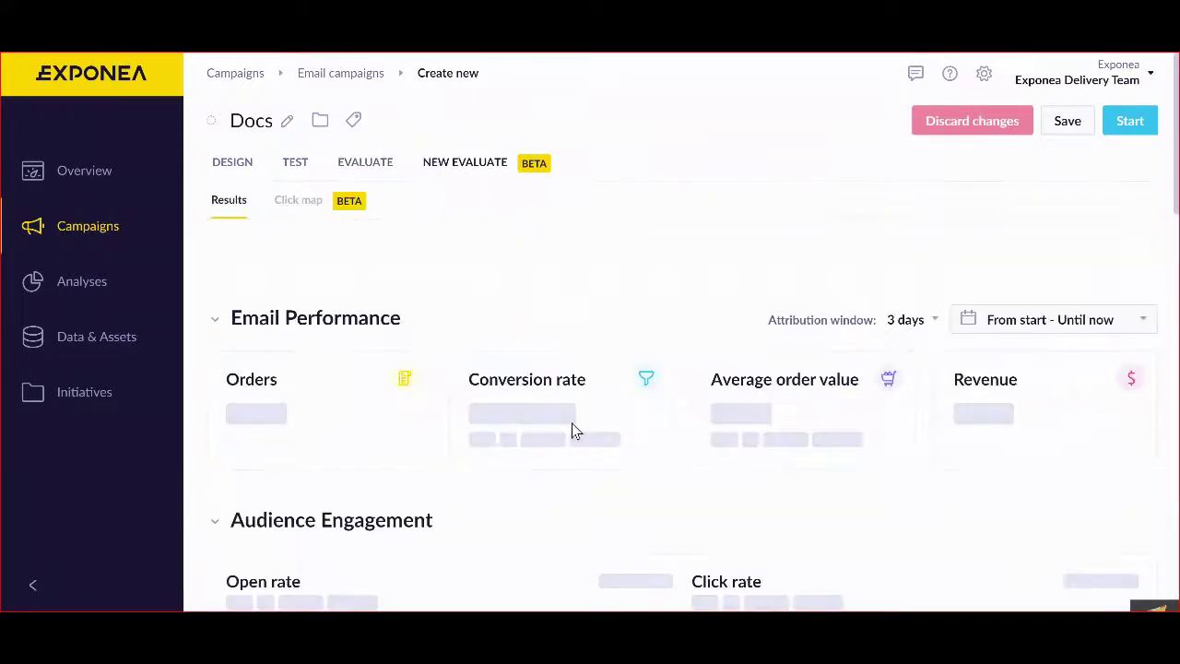
scroll(574, 430, down, 2)
scroll(574, 429, up, 2)
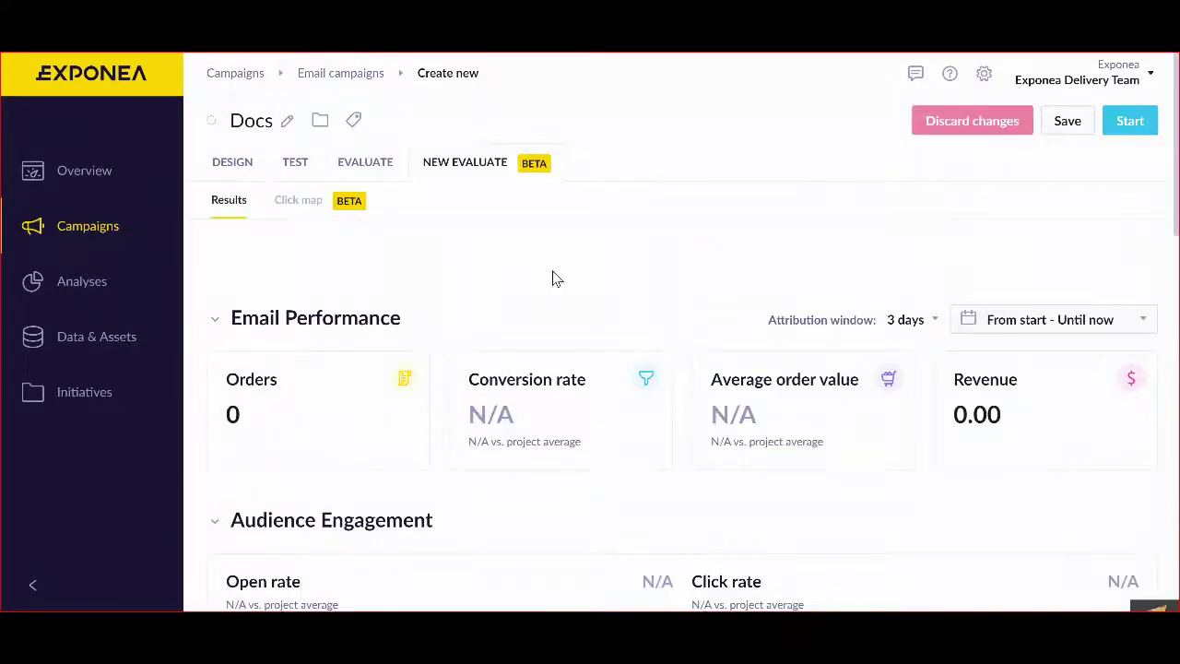
Return to the email design editor, view the test email's recipient address option, and cancel without sending.
click(239, 176)
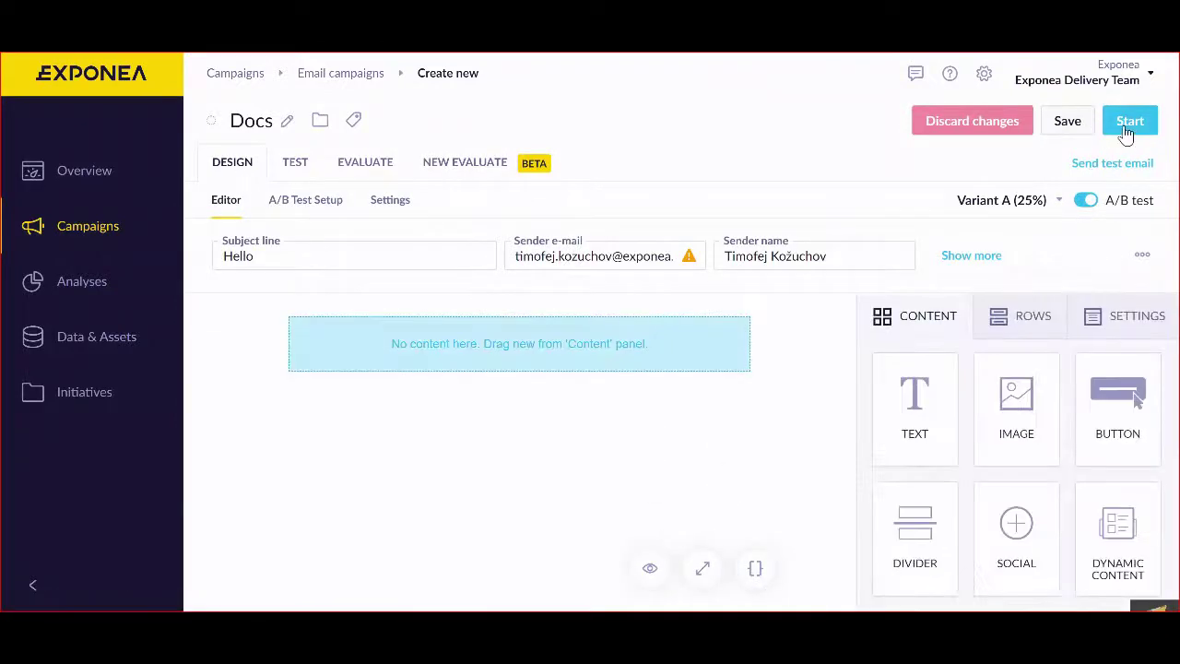
click(1092, 162)
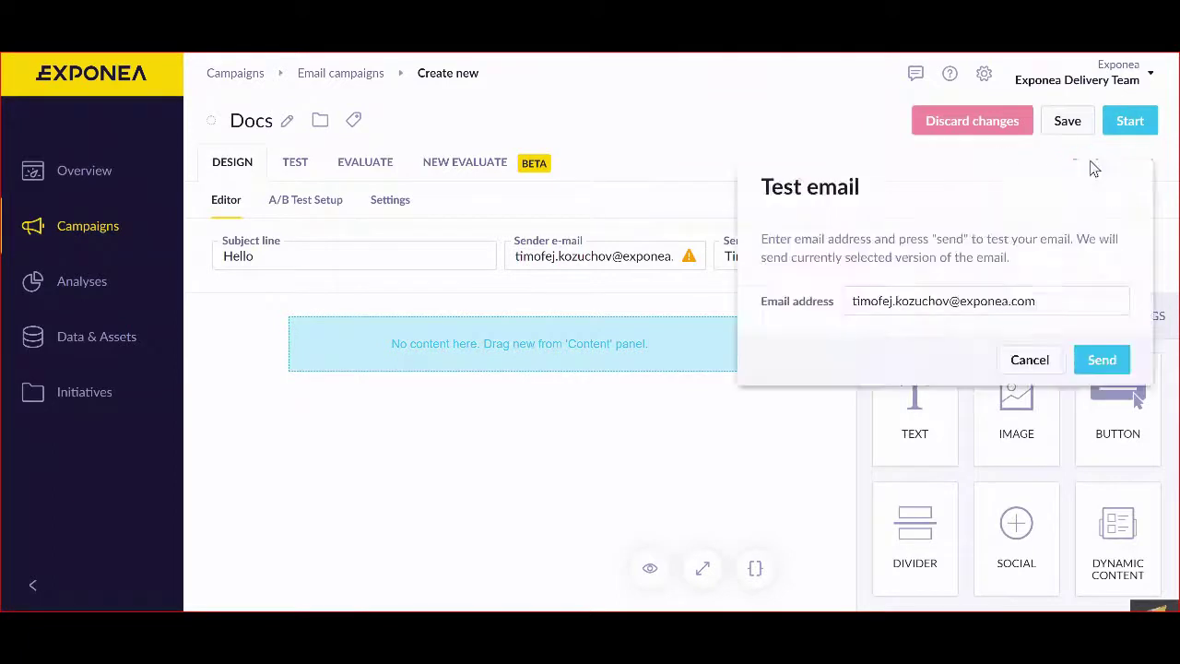
triple_click(913, 301)
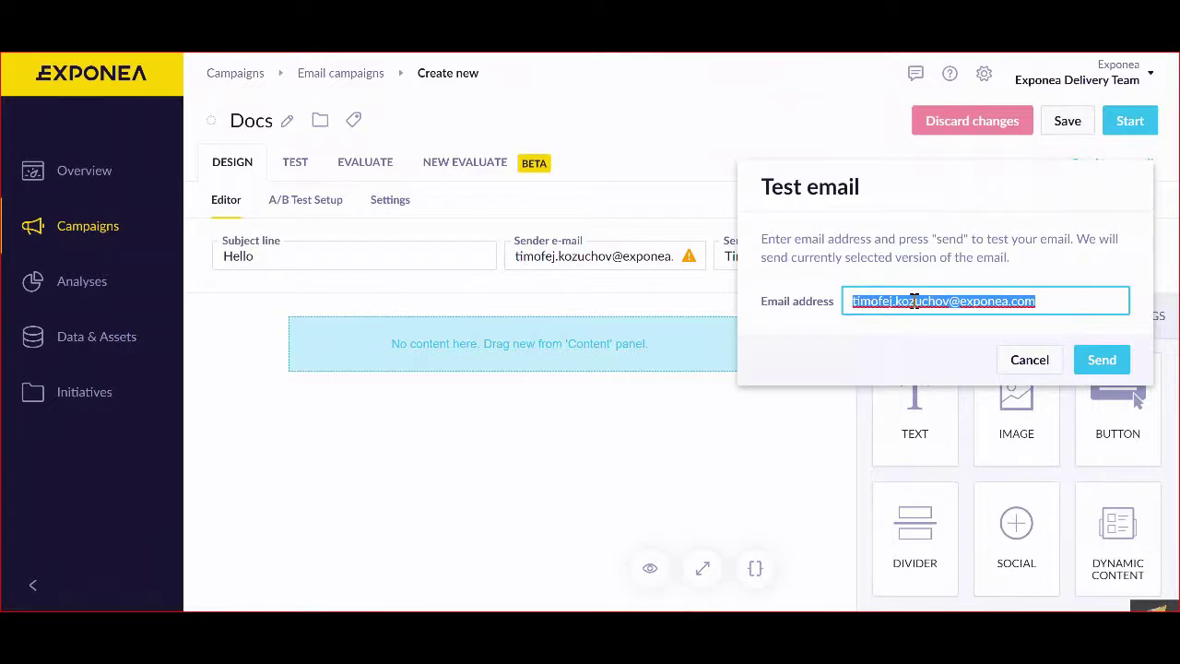
click(1030, 362)
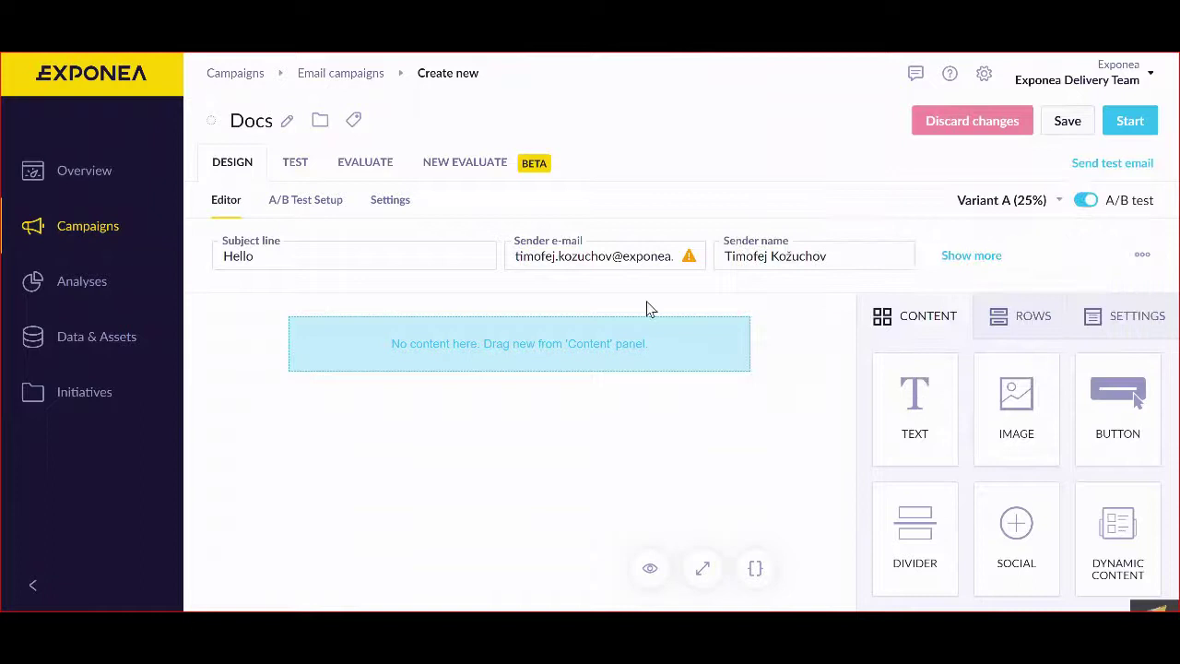